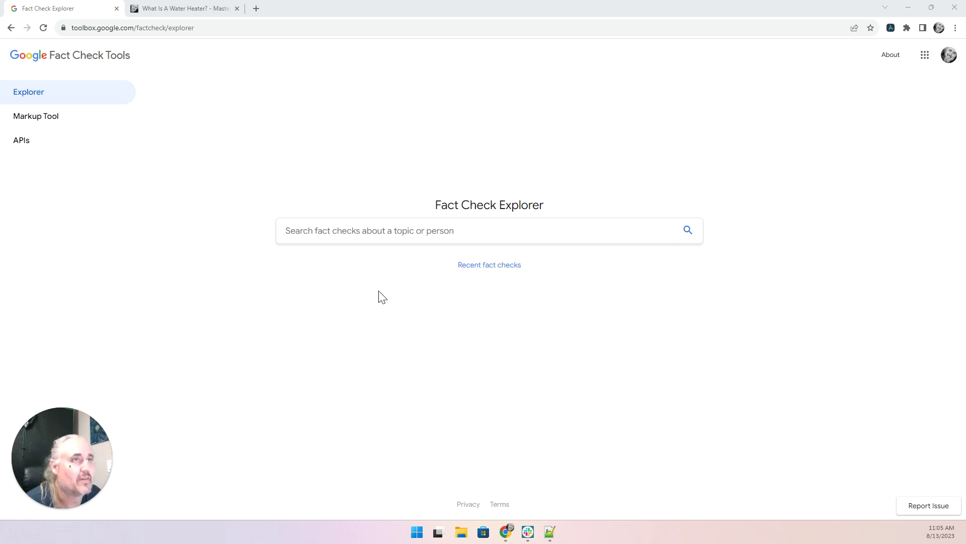
- Search Fact Check Explorer for Michael Jordan and look through the listed claims, ratings and topic tags
{"action": "left_click", "coordinate": [330, 230]}
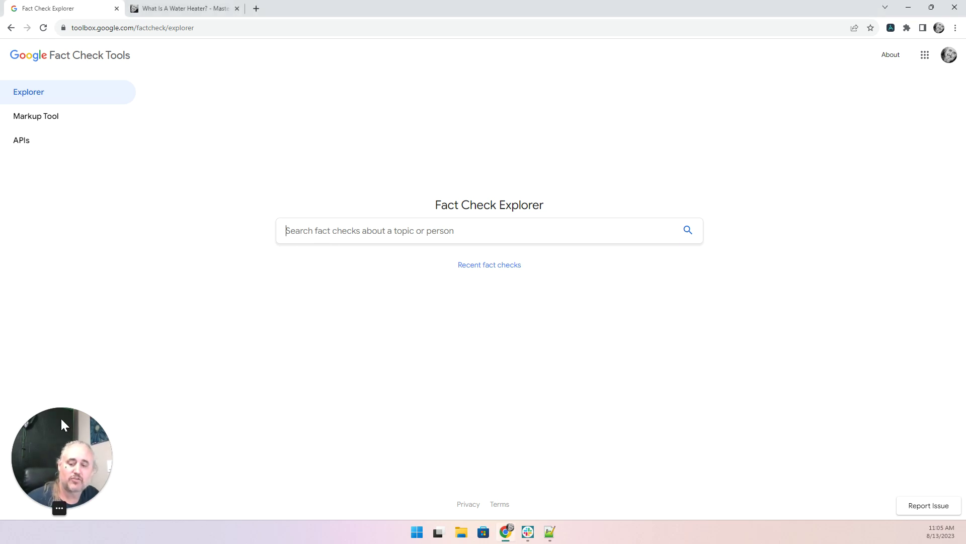
{"action": "type", "text": "Michael Jordan"}
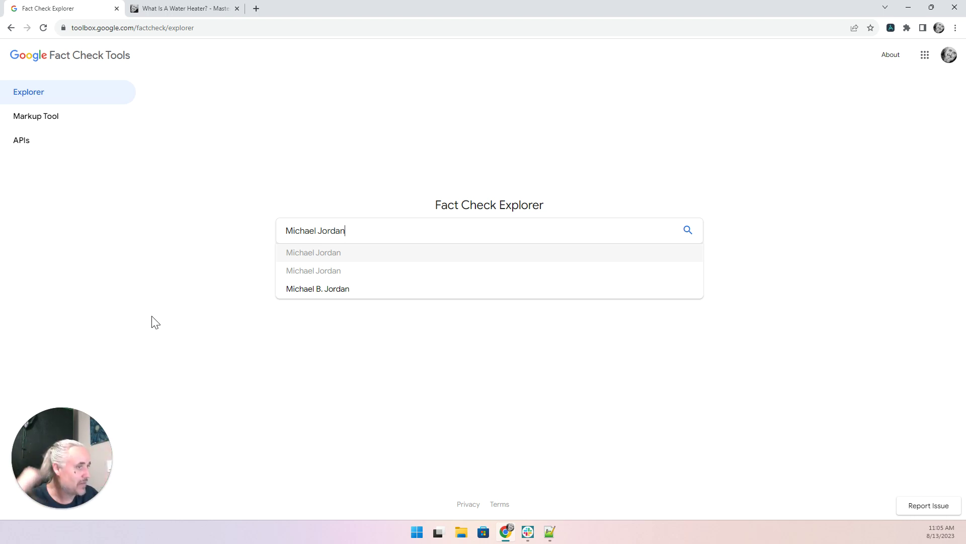
{"action": "left_click", "coordinate": [294, 257]}
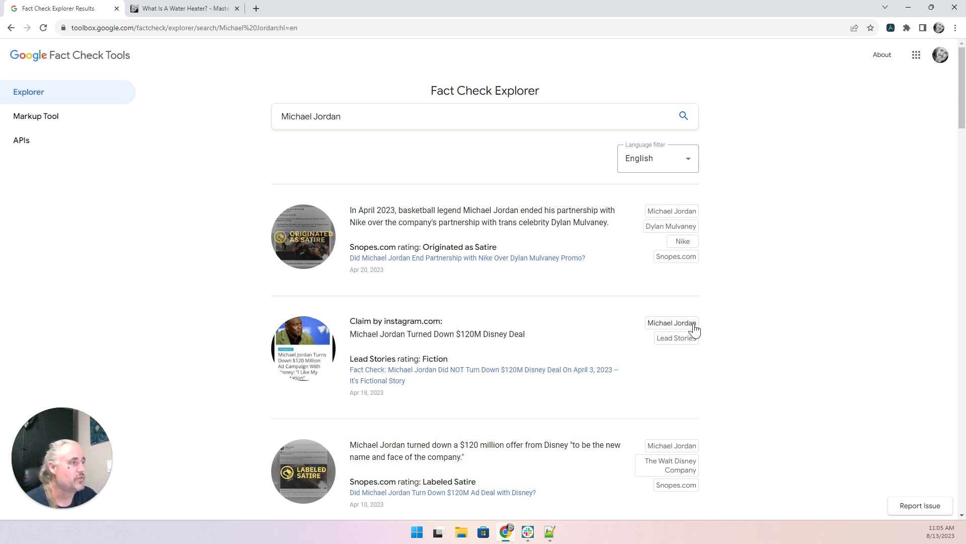
{"action": "scroll", "coordinate": [703, 357], "scroll_direction": "down", "scroll_amount": 3}
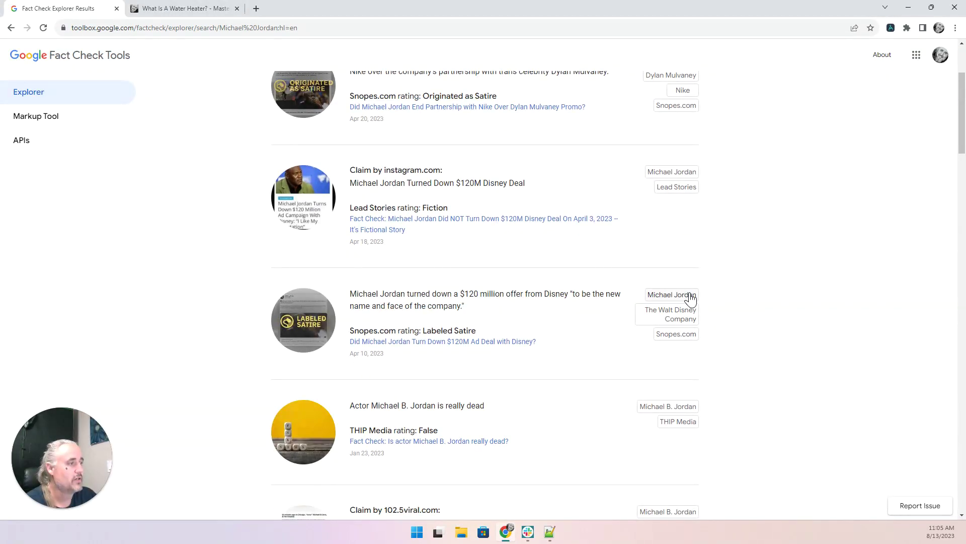
{"action": "scroll", "coordinate": [710, 402], "scroll_direction": "down", "scroll_amount": 3}
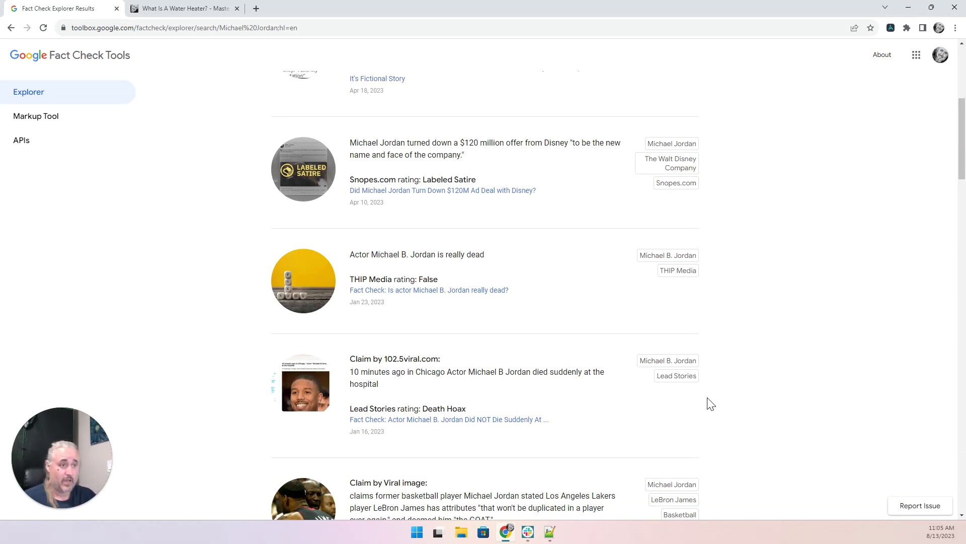
{"action": "scroll", "coordinate": [710, 404], "scroll_direction": "up", "scroll_amount": 6}
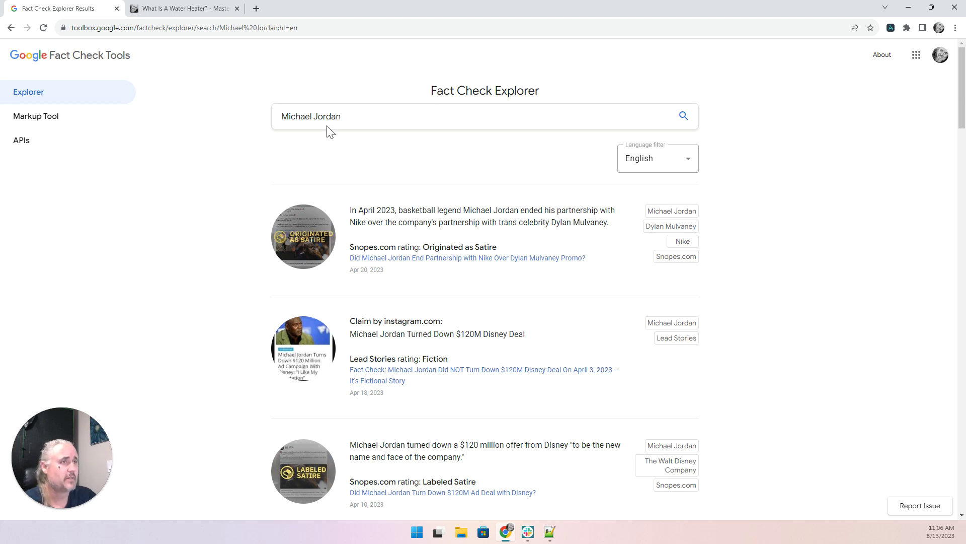
- Replace the search with "coke" and look up the suggested topic Diet Coke
{"action": "triple_click", "coordinate": [350, 114]}
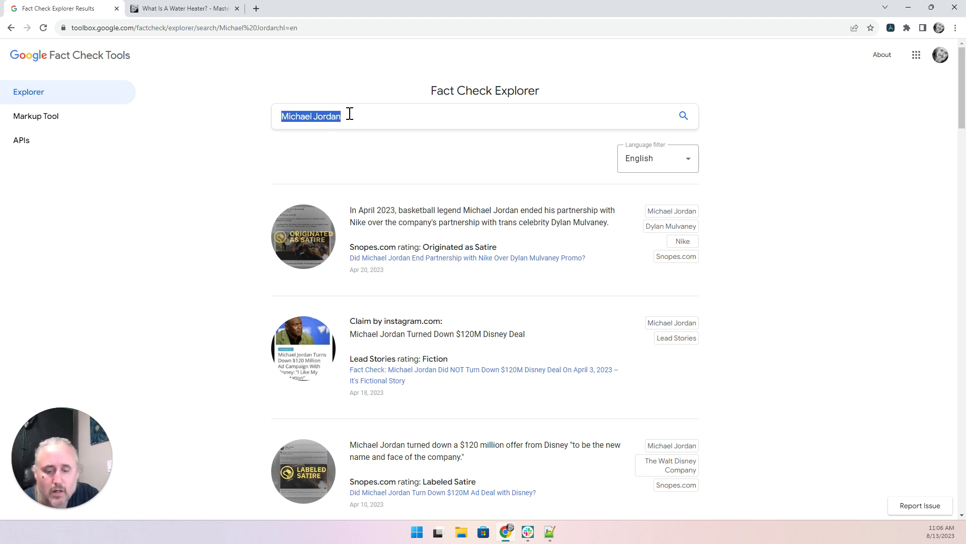
{"action": "type", "text": "coke"}
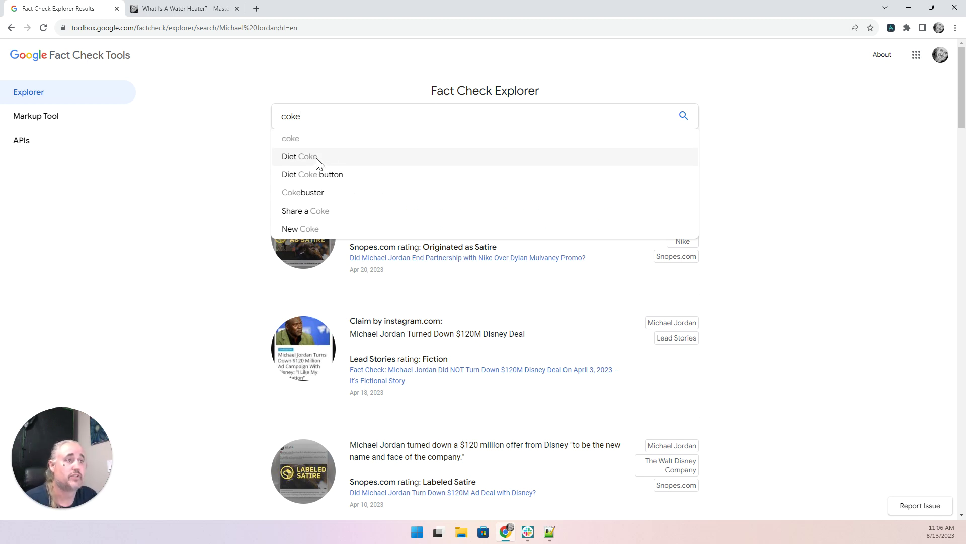
{"action": "left_click", "coordinate": [302, 157]}
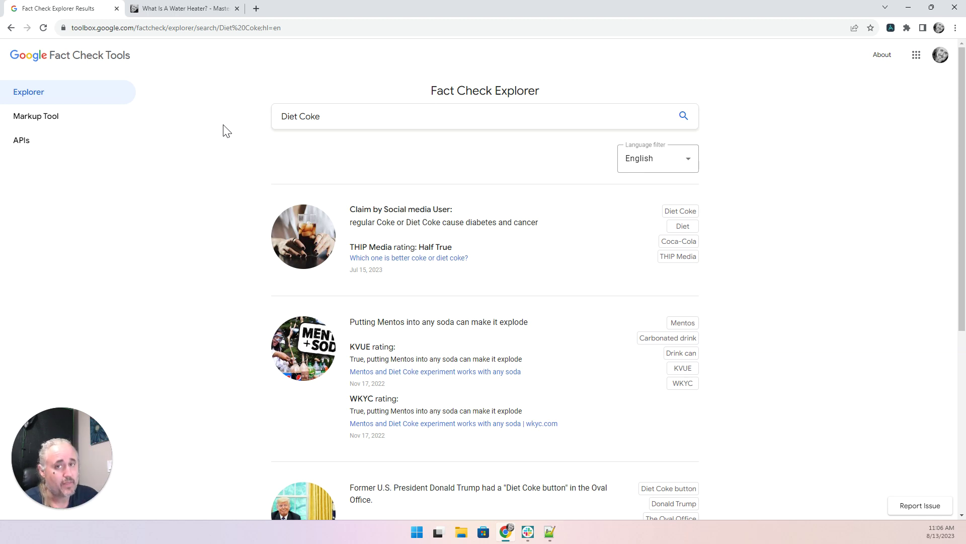
{"action": "left_click", "coordinate": [27, 108]}
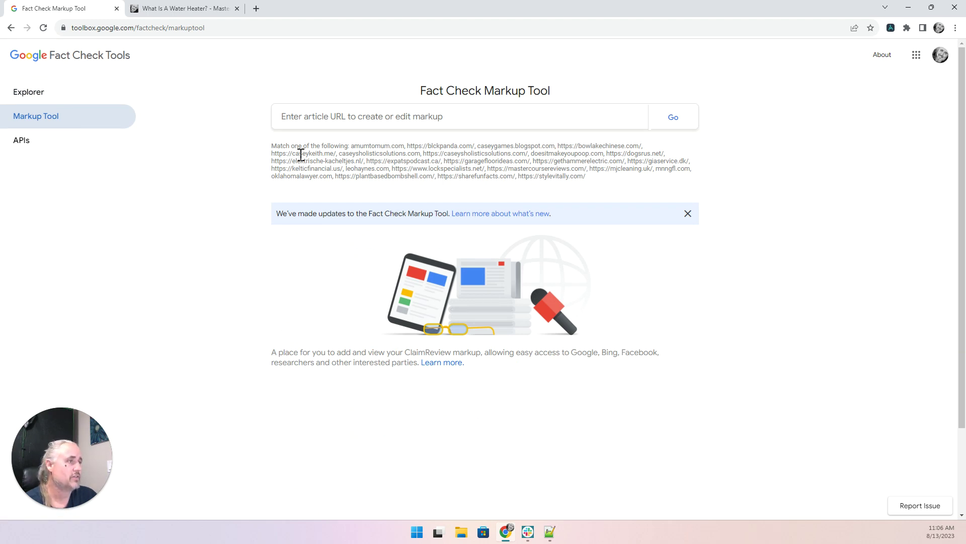
{"action": "left_click", "coordinate": [186, 8]}
{"action": "left_click", "coordinate": [175, 26]}
{"action": "key", "text": "ctrl+c"}
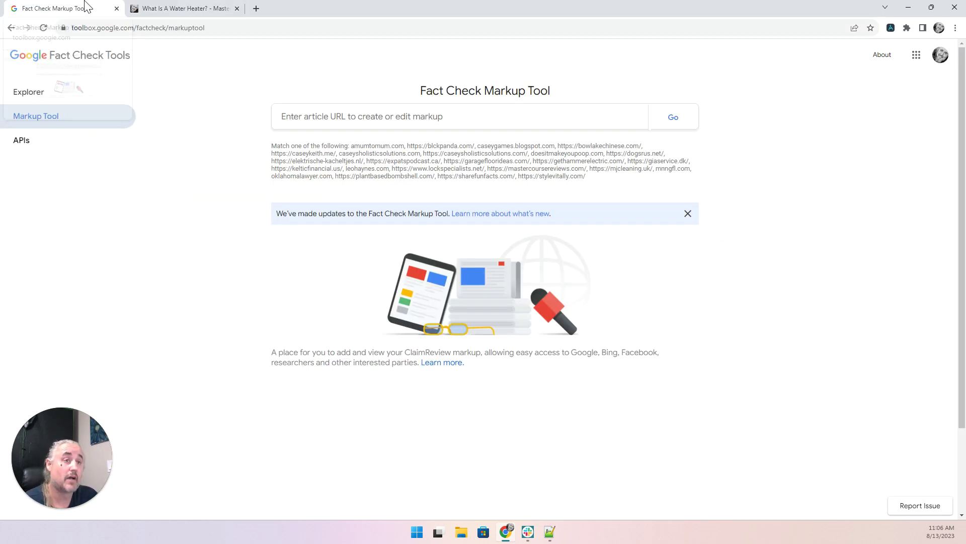
{"action": "left_click", "coordinate": [86, 7]}
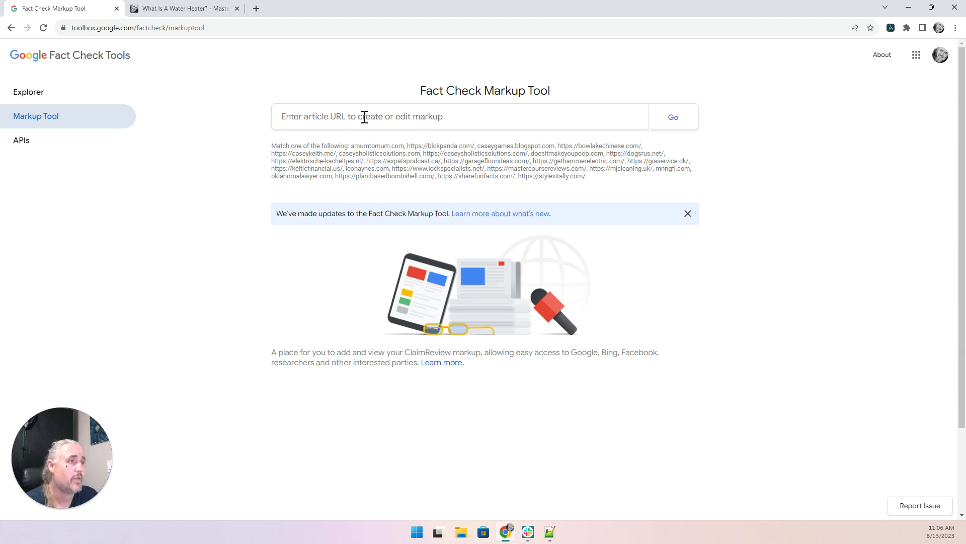
{"action": "left_click", "coordinate": [364, 117]}
{"action": "key", "text": "ctrl+v"}
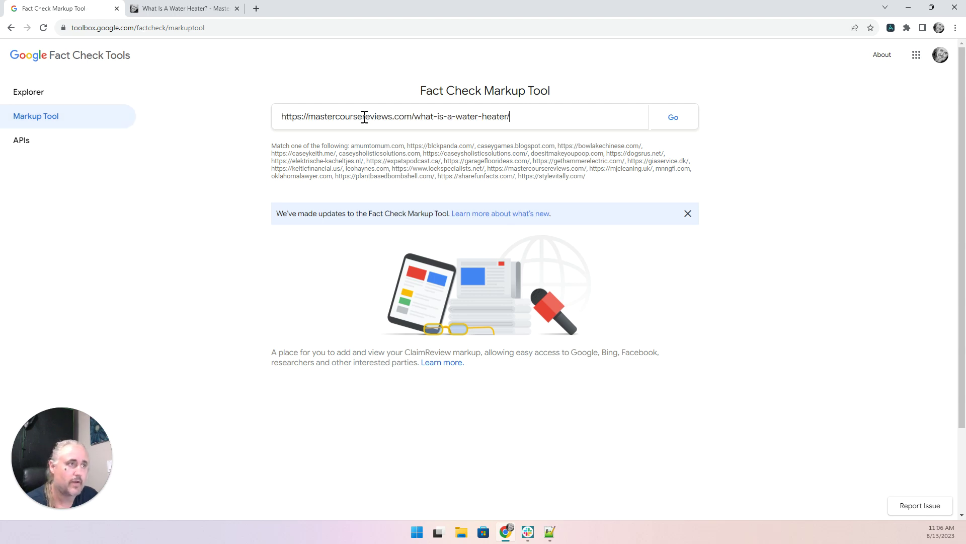
{"action": "left_click", "coordinate": [675, 122]}
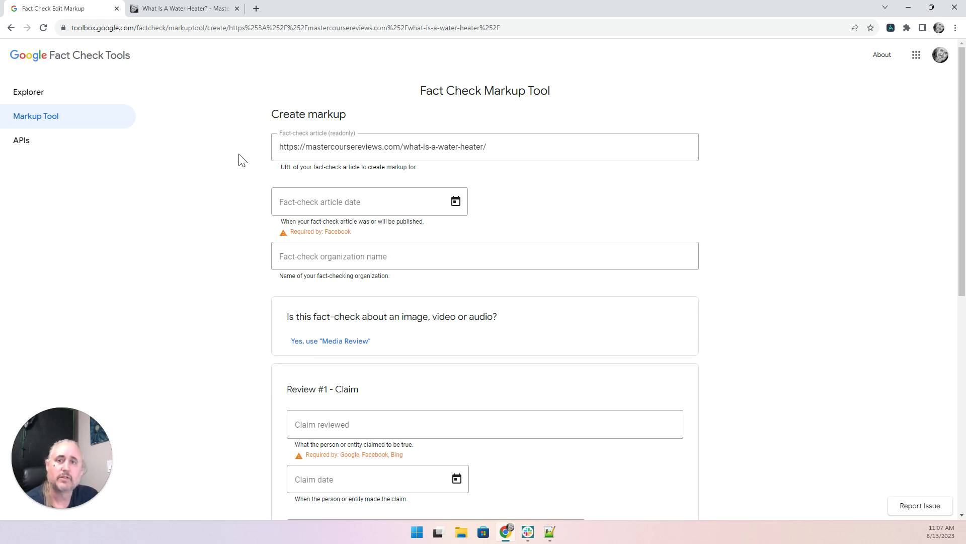
- Review the markup form's article date, organization name and Review #1 claim fields without filling them in
{"action": "scroll", "coordinate": [240, 159], "scroll_direction": "down", "scroll_amount": 1}
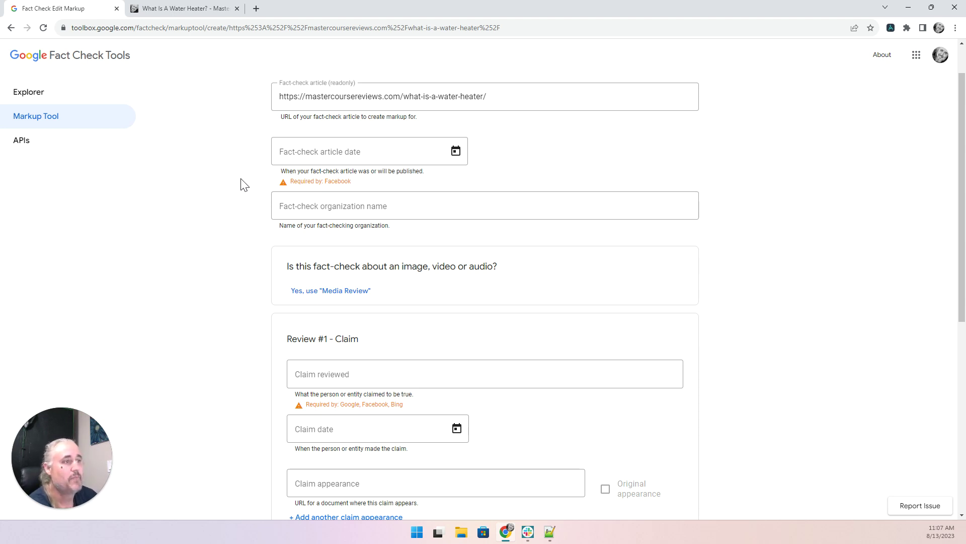
{"action": "left_click", "coordinate": [304, 204]}
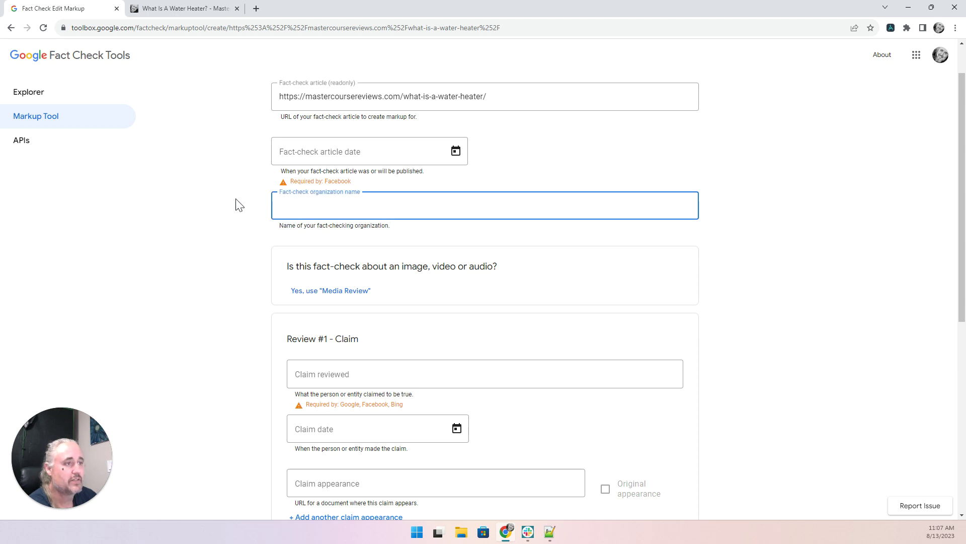
{"action": "left_click", "coordinate": [285, 153]}
{"action": "scroll", "coordinate": [225, 201], "scroll_direction": "down", "scroll_amount": 4}
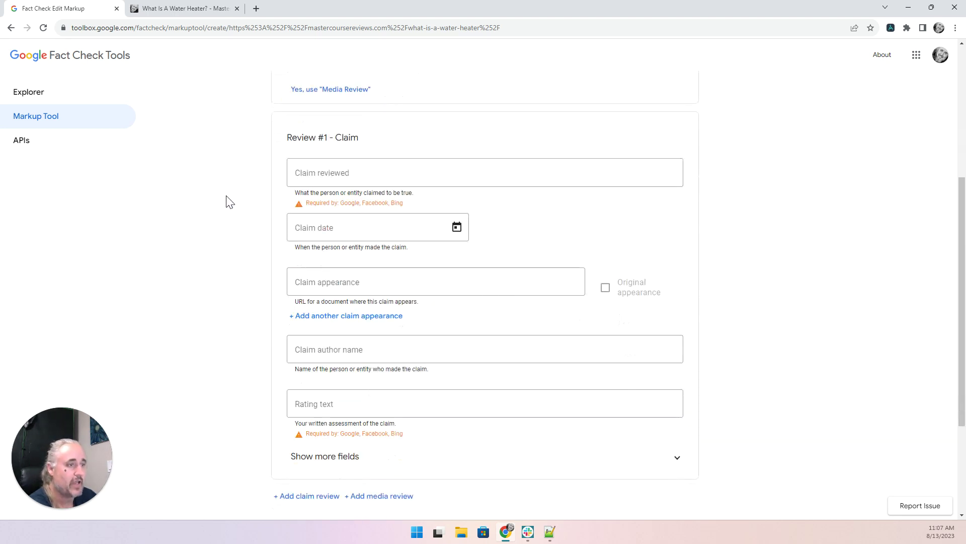
{"action": "left_click", "coordinate": [311, 170]}
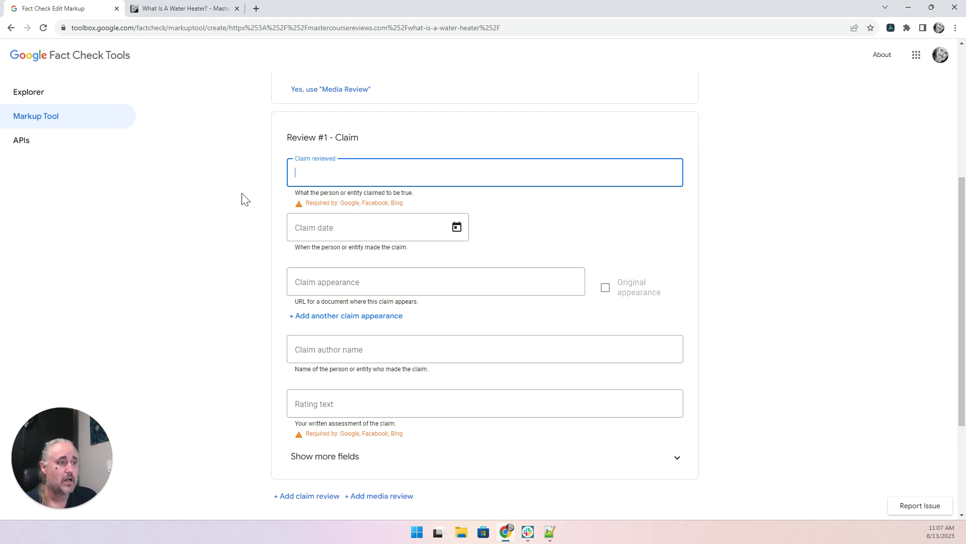
{"action": "scroll", "coordinate": [242, 206], "scroll_direction": "down", "scroll_amount": 2}
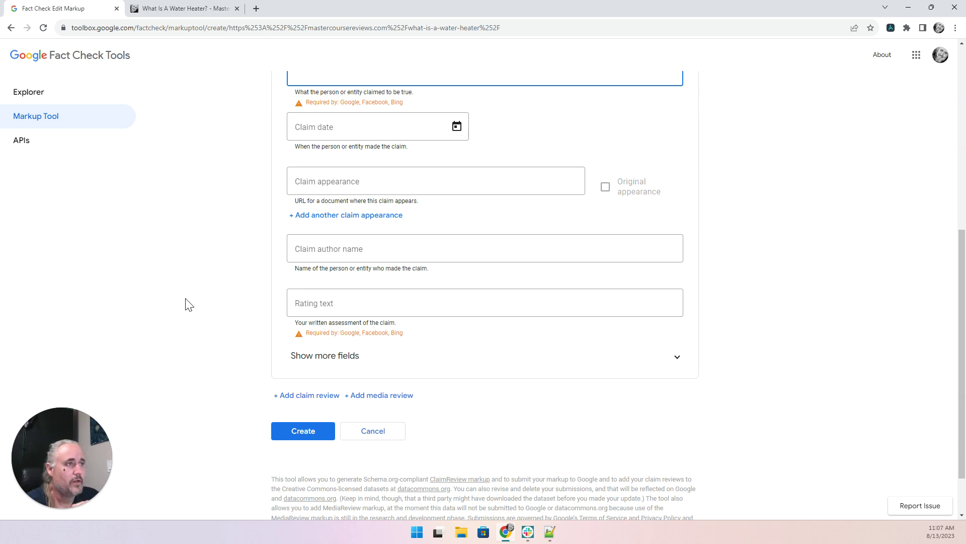
{"action": "scroll", "coordinate": [201, 292], "scroll_direction": "up", "scroll_amount": 6}
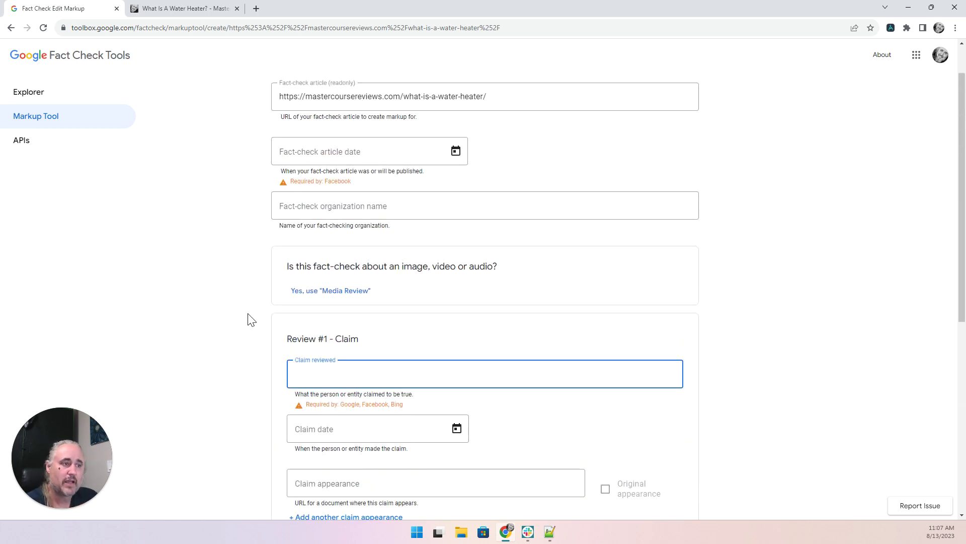
{"action": "scroll", "coordinate": [242, 317], "scroll_direction": "down", "scroll_amount": 7}
{"action": "scroll", "coordinate": [239, 315], "scroll_direction": "up", "scroll_amount": 2}
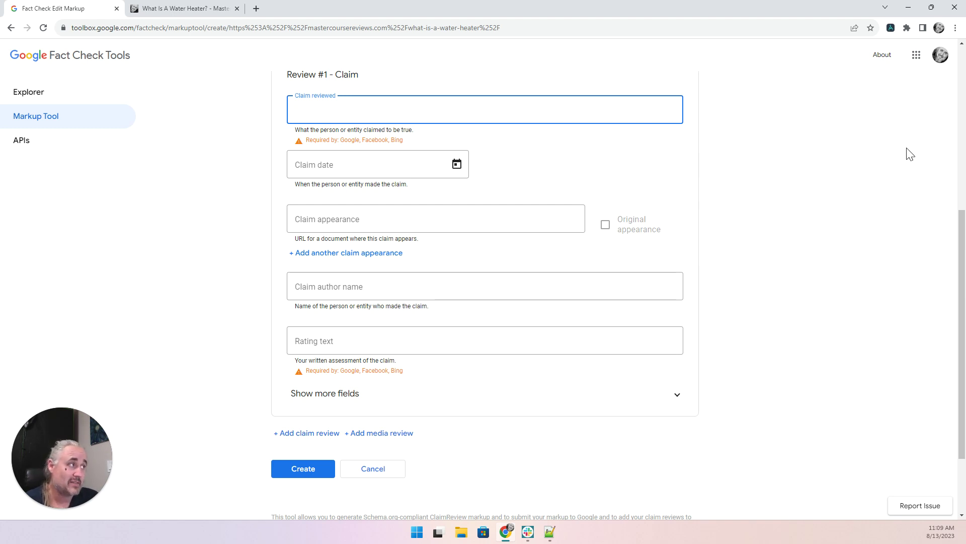
- Open the Fact Check Tools About page and read the Getting Started and Fact Check Explorer sections, including search and result restrictions
{"action": "left_click", "coordinate": [884, 55]}
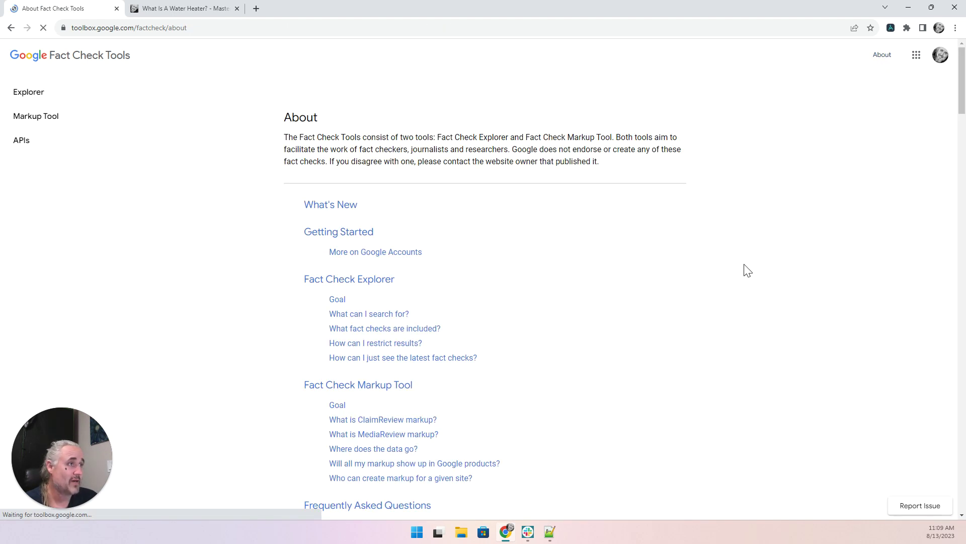
{"action": "scroll", "coordinate": [666, 322], "scroll_direction": "down", "scroll_amount": 9}
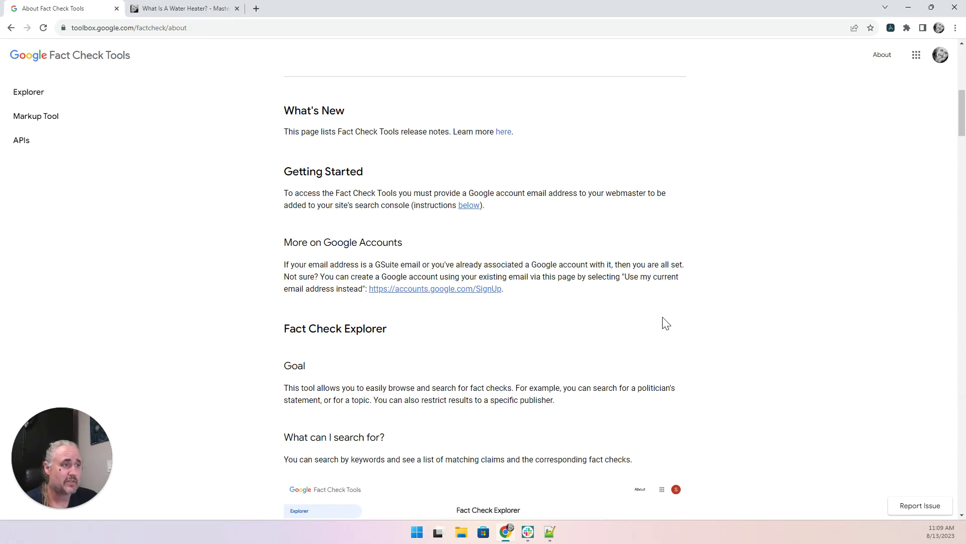
{"action": "scroll", "coordinate": [666, 323], "scroll_direction": "down", "scroll_amount": 3}
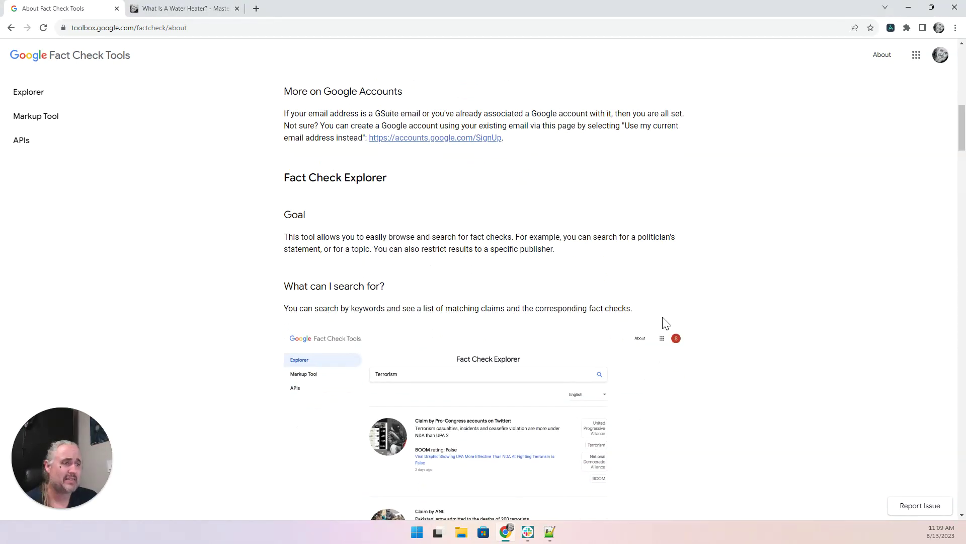
{"action": "scroll", "coordinate": [761, 341], "scroll_direction": "down", "scroll_amount": 2}
{"action": "scroll", "coordinate": [760, 340], "scroll_direction": "down", "scroll_amount": 5}
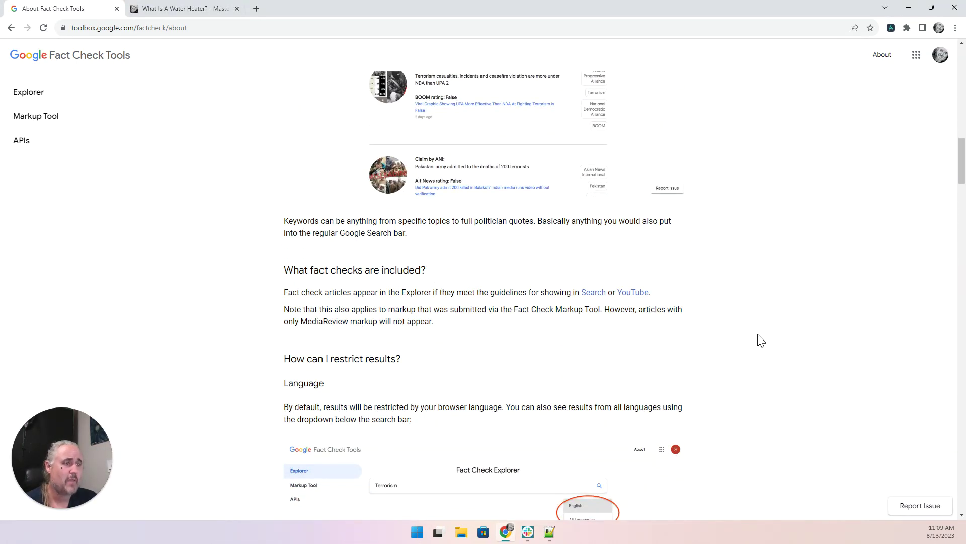
{"action": "scroll", "coordinate": [760, 341], "scroll_direction": "down", "scroll_amount": 4}
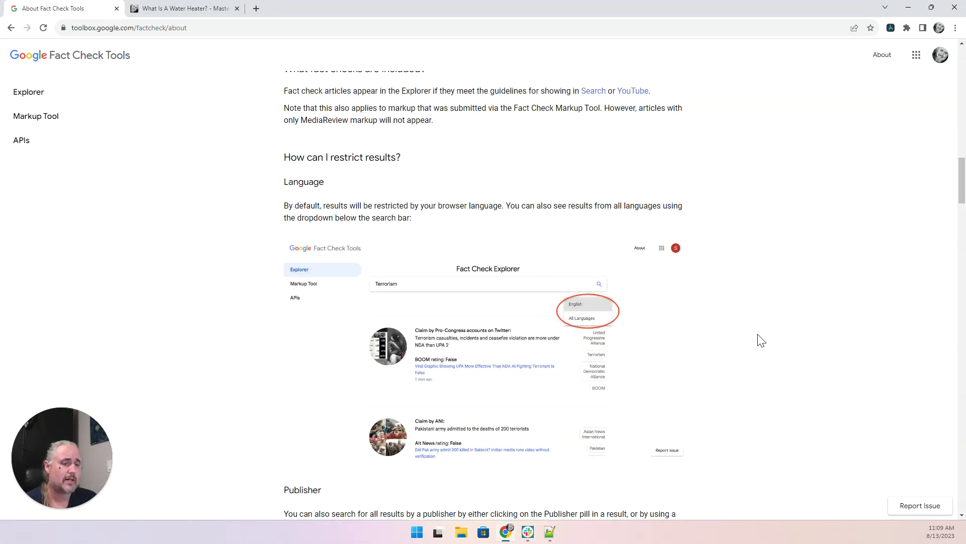
{"action": "scroll", "coordinate": [761, 340], "scroll_direction": "down", "scroll_amount": 7}
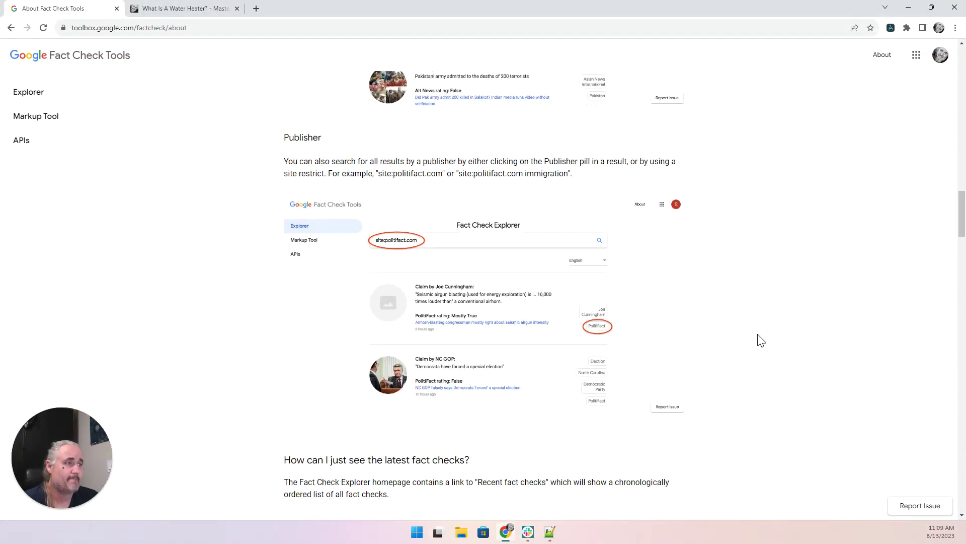
{"action": "scroll", "coordinate": [761, 341], "scroll_direction": "down", "scroll_amount": 5}
{"action": "scroll", "coordinate": [761, 340], "scroll_direction": "up", "scroll_amount": 13}
{"action": "scroll", "coordinate": [761, 340], "scroll_direction": "down", "scroll_amount": 6}
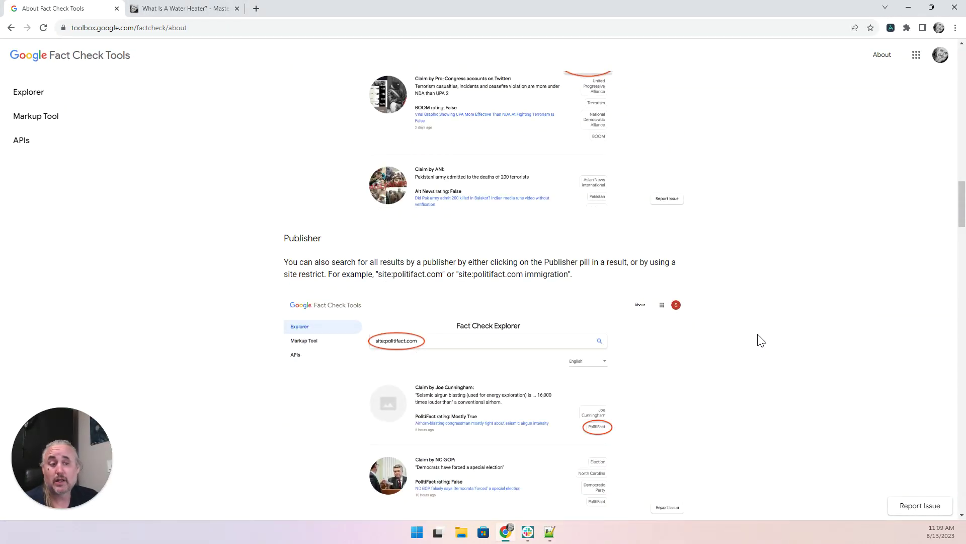
{"action": "scroll", "coordinate": [761, 340], "scroll_direction": "down", "scroll_amount": 7}
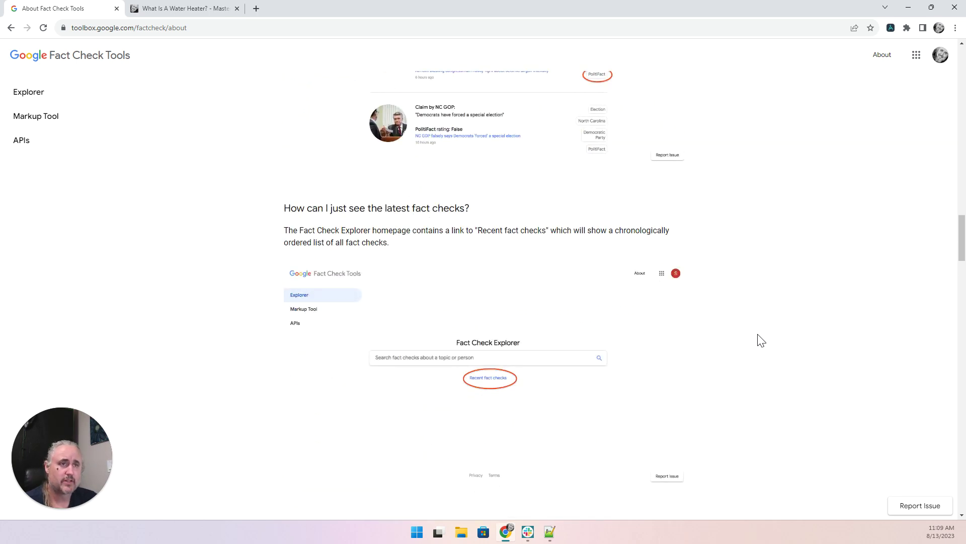
- Read the Fact Check Markup Tool sections on ClaimReview, data use and site authorization, and the frequently asked questions
{"action": "scroll", "coordinate": [761, 340], "scroll_direction": "down", "scroll_amount": 5}
{"action": "scroll", "coordinate": [761, 340], "scroll_direction": "down", "scroll_amount": 5}
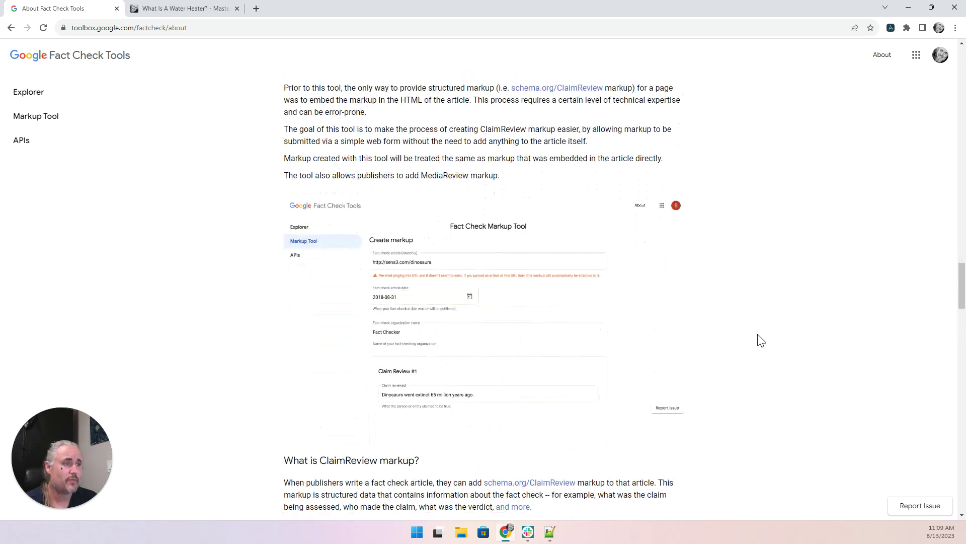
{"action": "scroll", "coordinate": [761, 340], "scroll_direction": "down", "scroll_amount": 4}
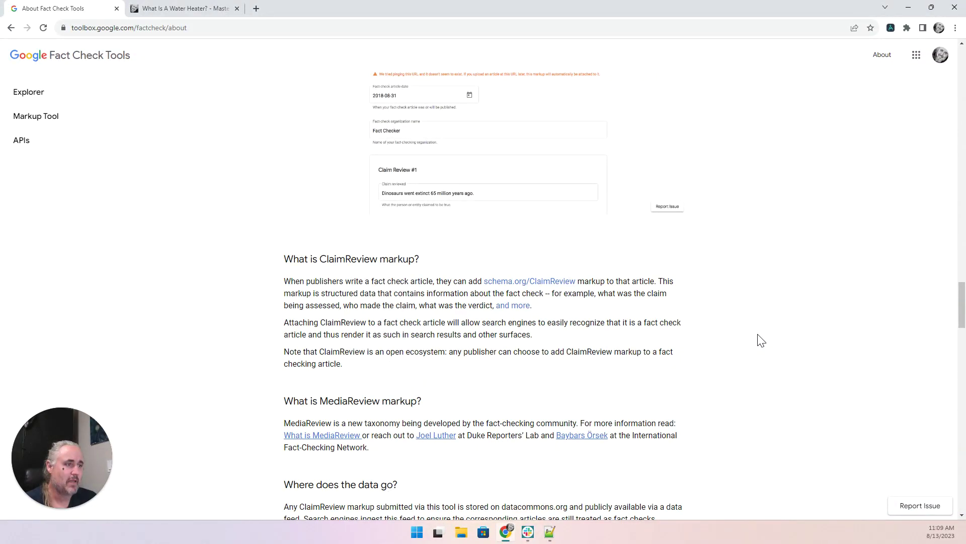
{"action": "scroll", "coordinate": [761, 340], "scroll_direction": "down", "scroll_amount": 3}
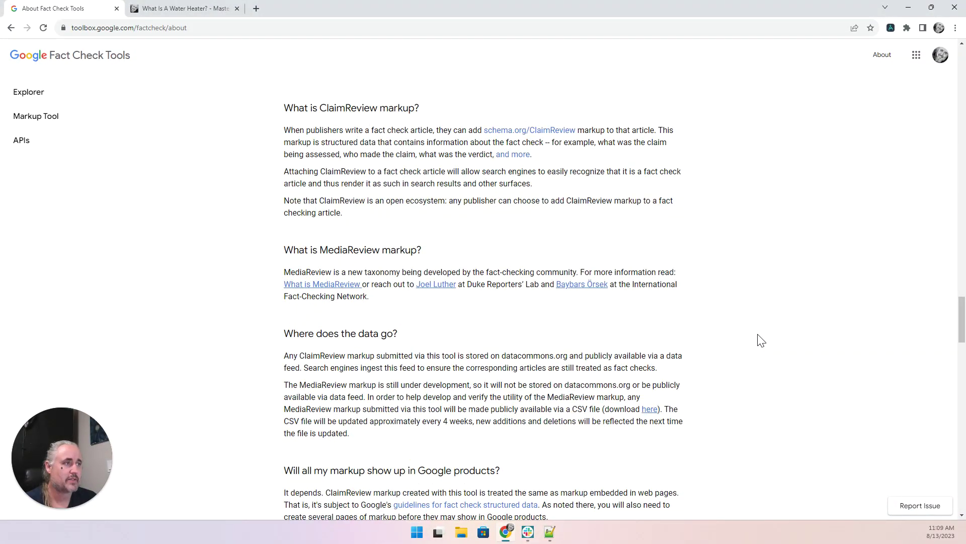
{"action": "scroll", "coordinate": [761, 341], "scroll_direction": "down", "scroll_amount": 4}
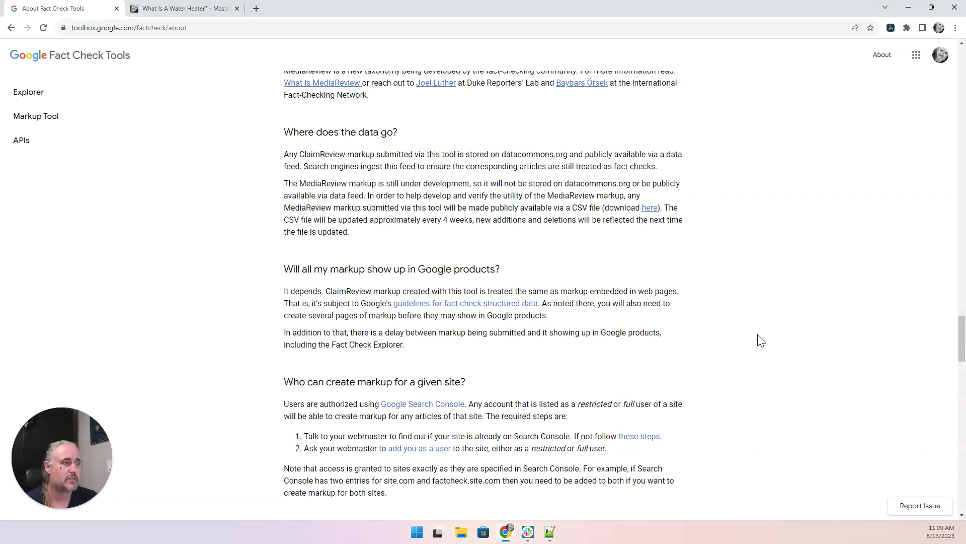
{"action": "scroll", "coordinate": [761, 340], "scroll_direction": "down", "scroll_amount": 3}
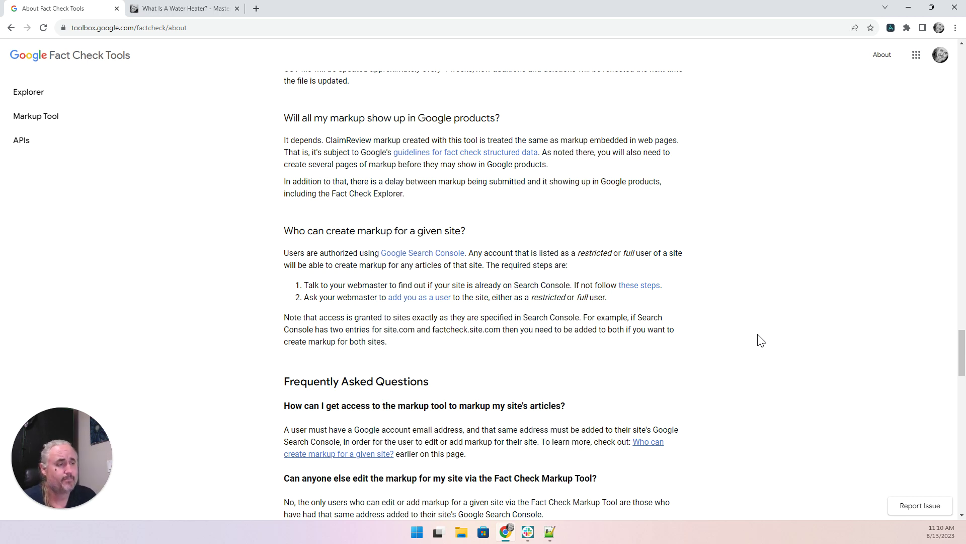
{"action": "scroll", "coordinate": [705, 260], "scroll_direction": "down", "scroll_amount": 4}
{"action": "scroll", "coordinate": [704, 260], "scroll_direction": "down", "scroll_amount": 3}
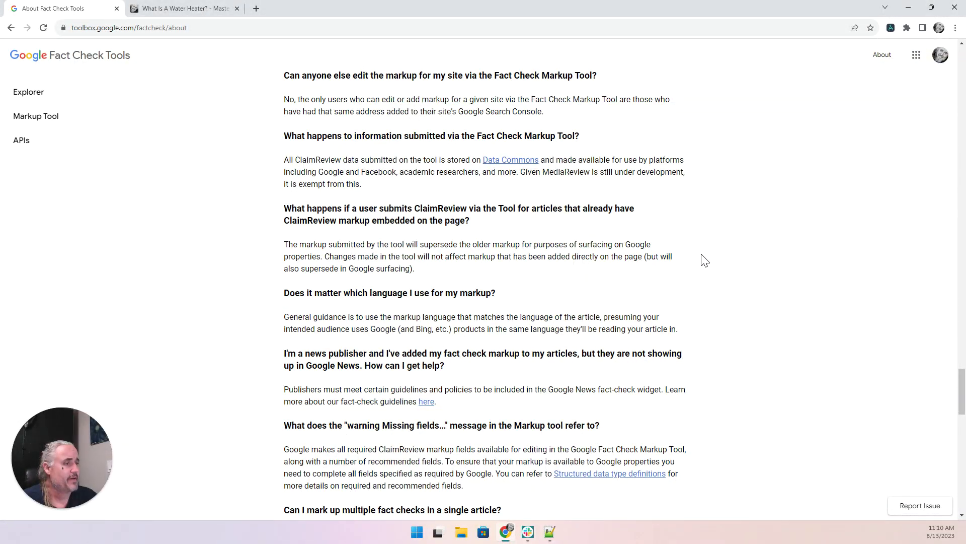
- Open the Google News fact-check guidelines linked in the FAQ and read when to apply labels and the types of labels
{"action": "scroll", "coordinate": [705, 260], "scroll_direction": "down", "scroll_amount": 3}
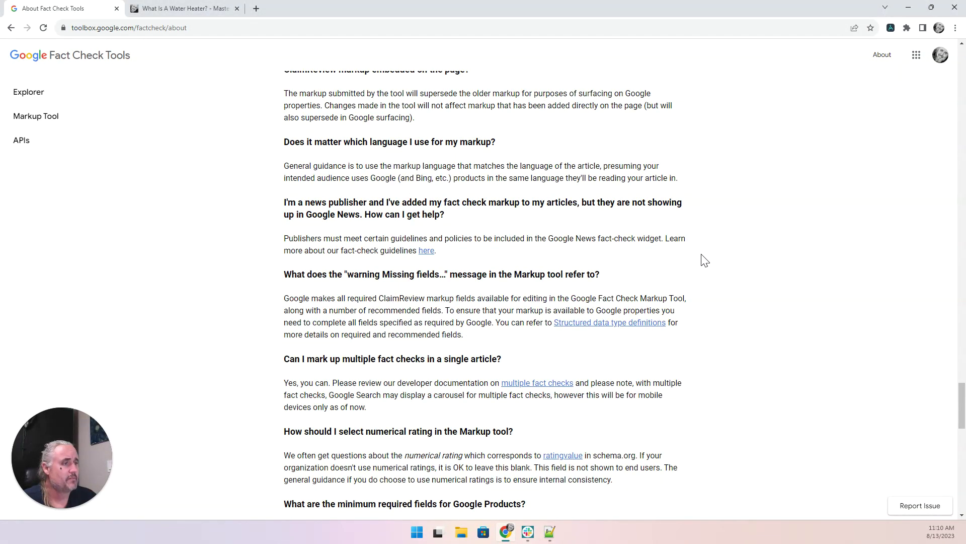
{"action": "left_click", "coordinate": [426, 250]}
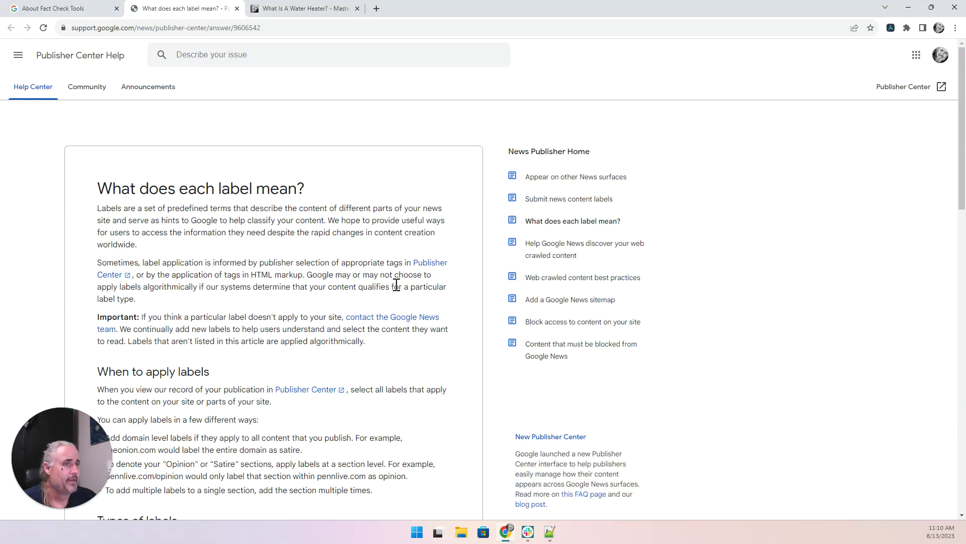
{"action": "scroll", "coordinate": [430, 317], "scroll_direction": "down", "scroll_amount": 2}
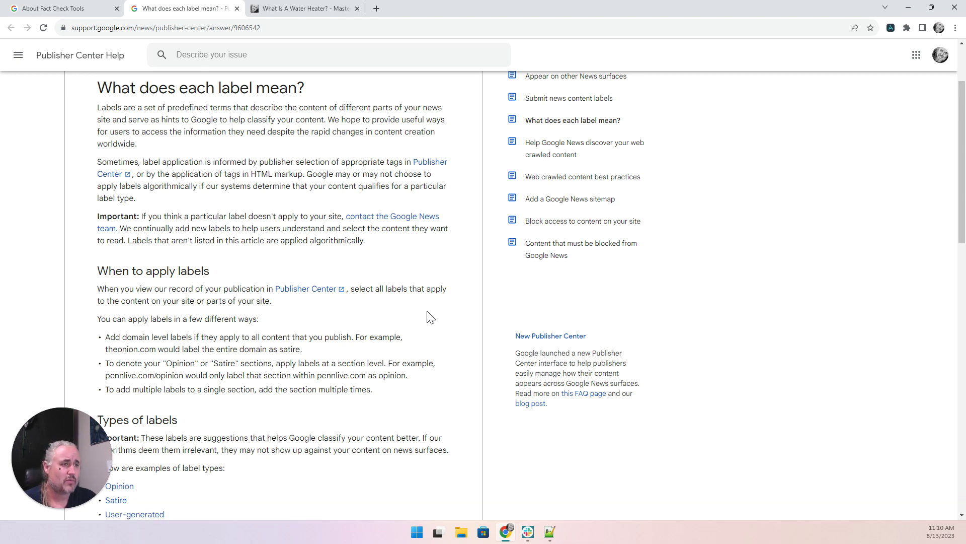
{"action": "scroll", "coordinate": [430, 318], "scroll_direction": "down", "scroll_amount": 3}
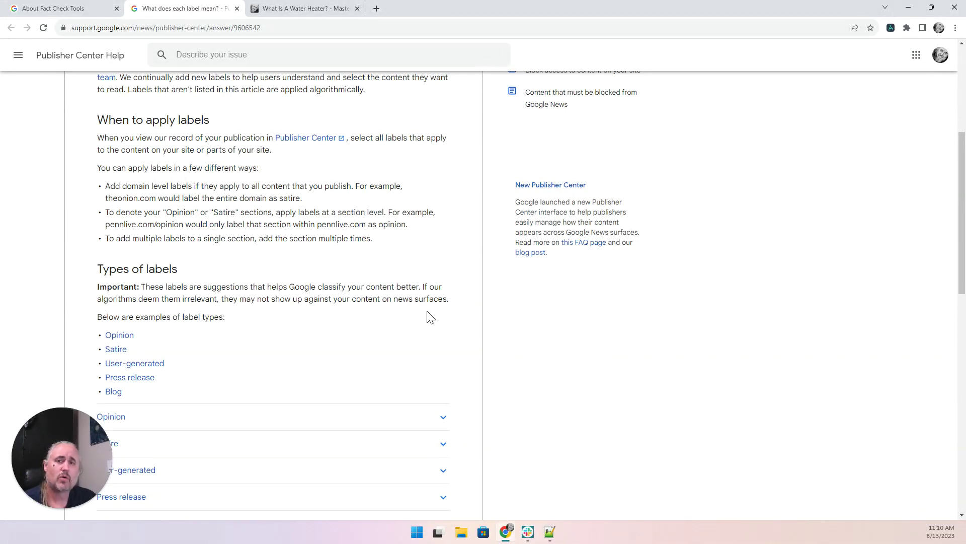
{"action": "scroll", "coordinate": [491, 339], "scroll_direction": "down", "scroll_amount": 3}
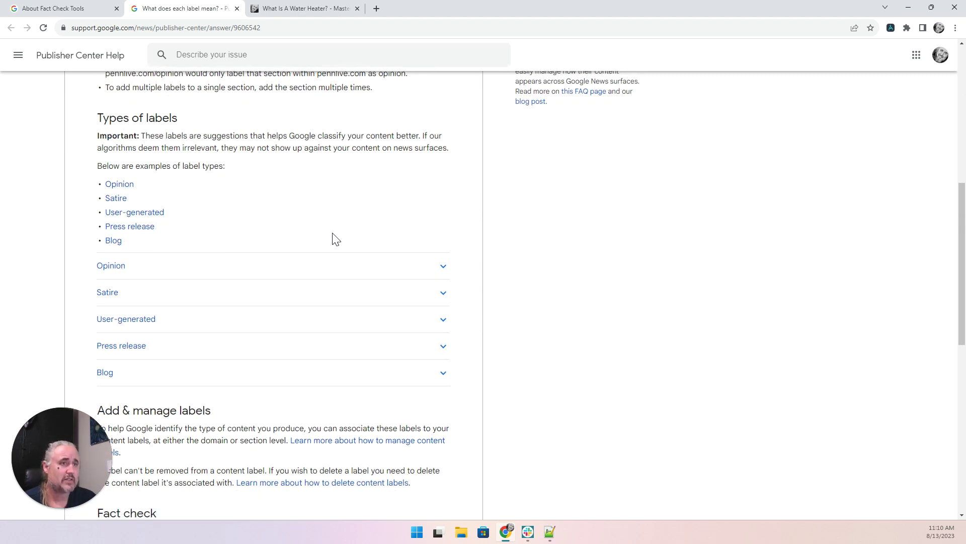
- Read the Fact check label criteria for ClaimReview content, and review the introductory paragraph defining labels
{"action": "scroll", "coordinate": [582, 330], "scroll_direction": "down", "scroll_amount": 6}
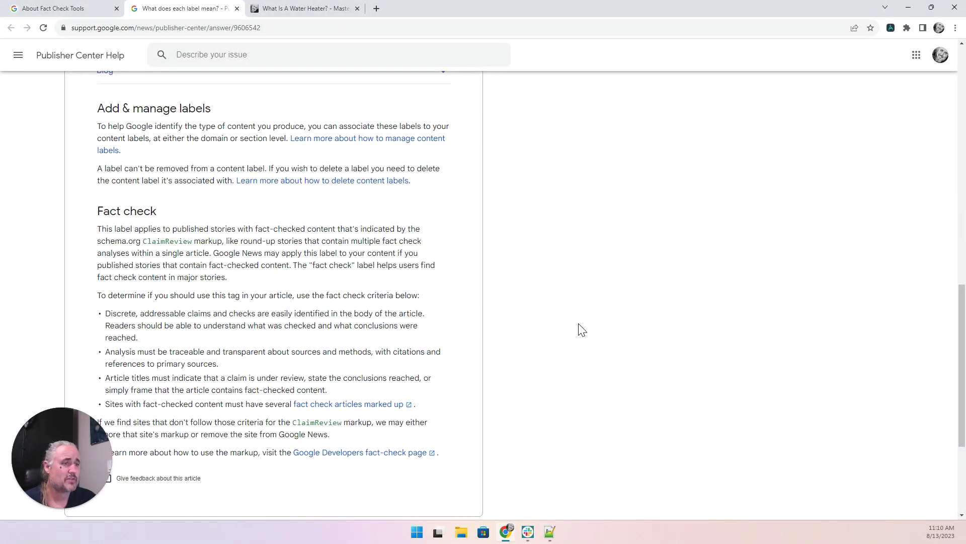
{"action": "scroll", "coordinate": [583, 329], "scroll_direction": "down", "scroll_amount": 3}
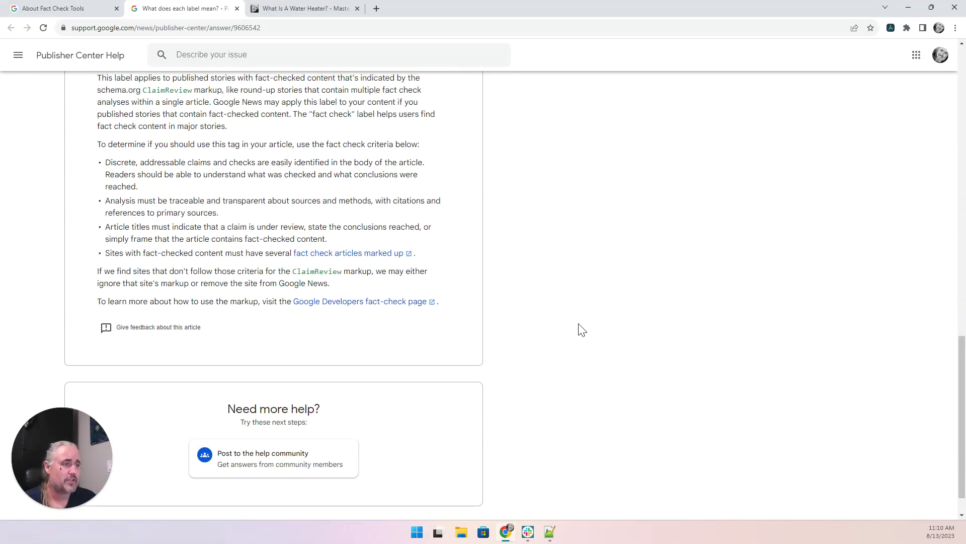
{"action": "scroll", "coordinate": [582, 330], "scroll_direction": "up", "scroll_amount": 5}
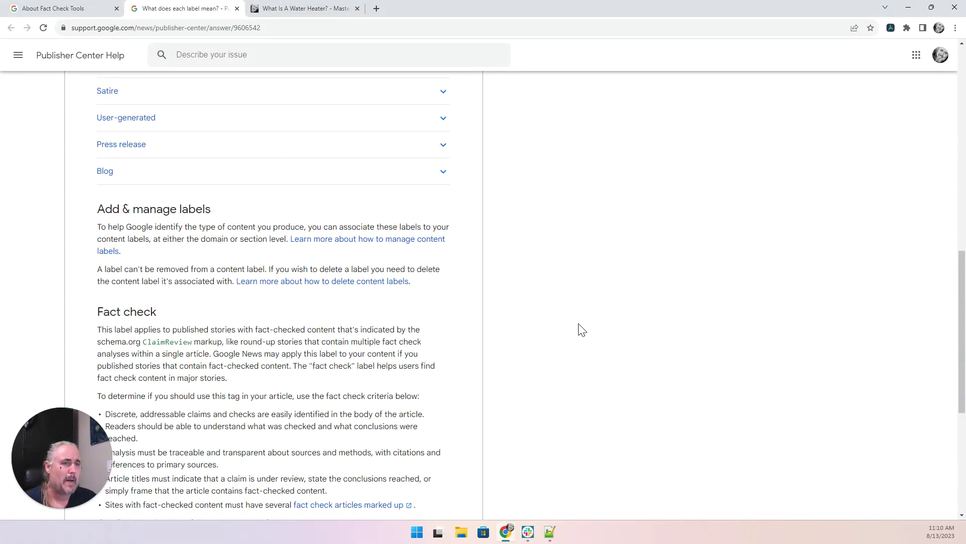
{"action": "scroll", "coordinate": [582, 330], "scroll_direction": "up", "scroll_amount": 13}
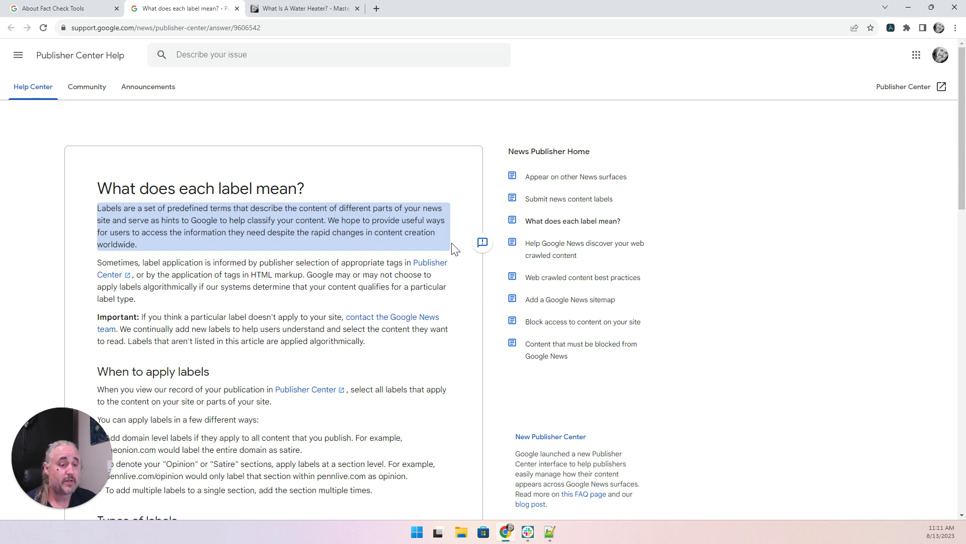
{"action": "left_click", "coordinate": [485, 239]}
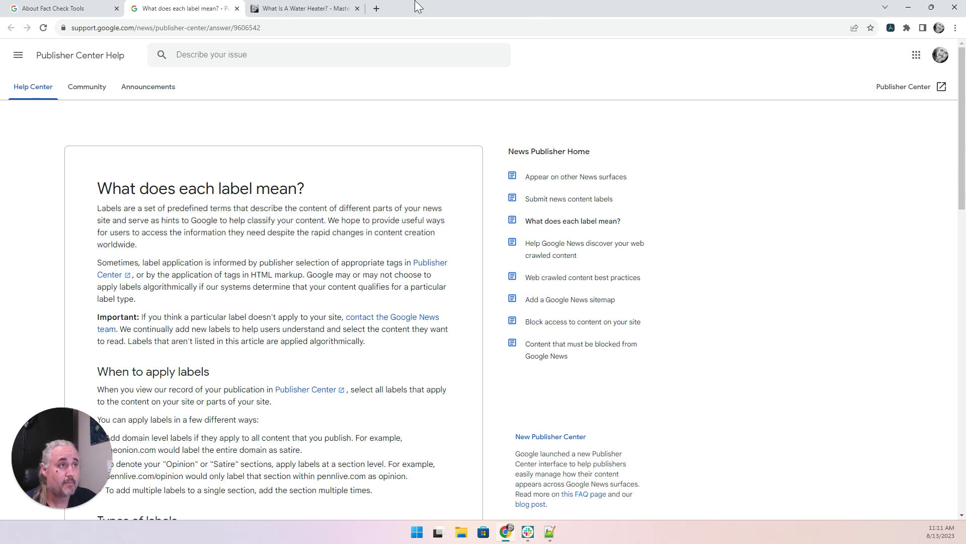
- Search Google for pubmed in a new browser tab and open the PubMed website from the results
{"action": "left_click", "coordinate": [376, 9]}
{"action": "type", "text": "pub"}
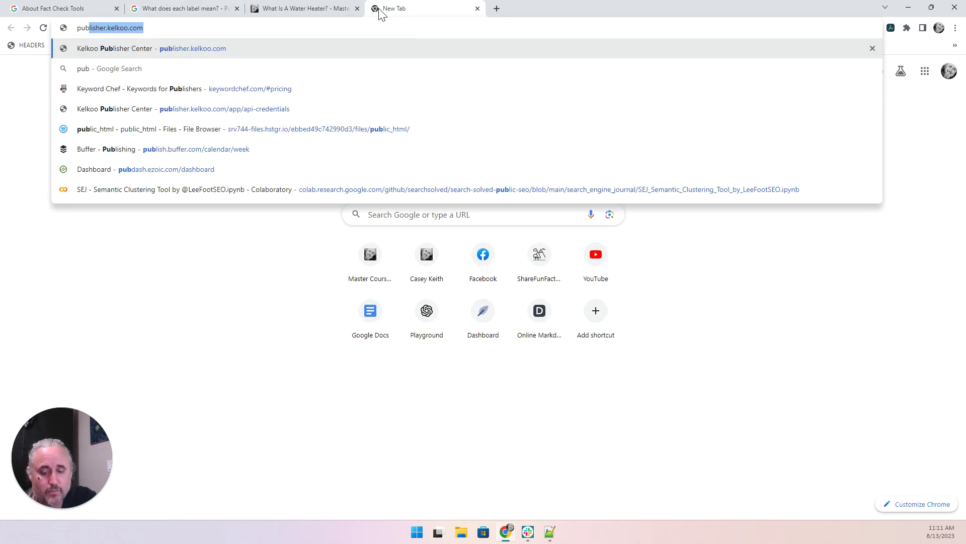
{"action": "key", "text": "BackSpace"}
{"action": "key", "text": "BackSpace"}
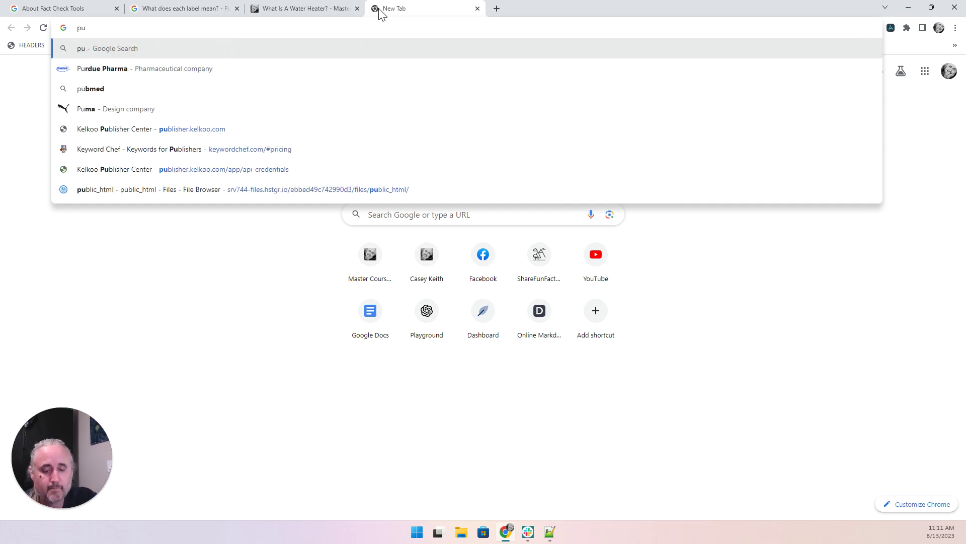
{"action": "type", "text": "bm"}
{"action": "key", "text": "Return"}
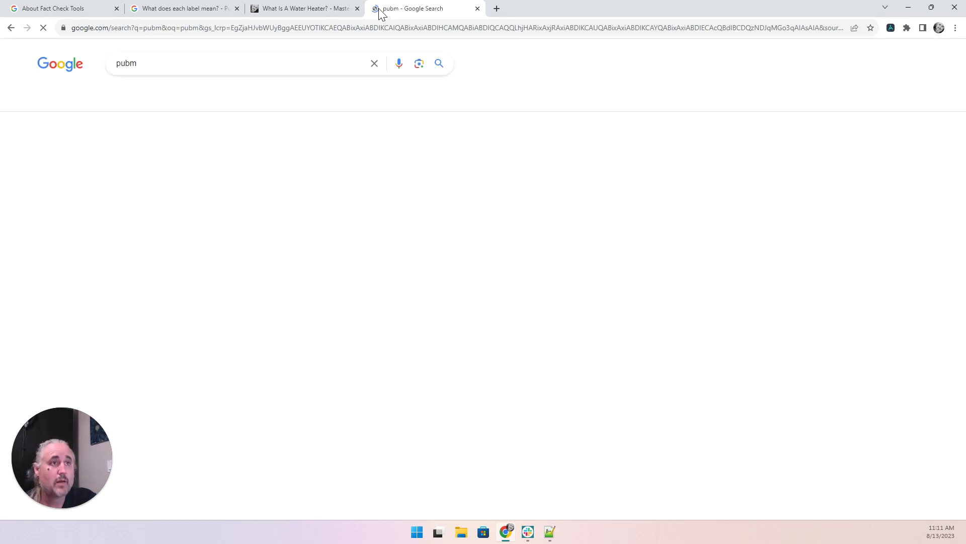
{"action": "left_click", "coordinate": [171, 64]}
{"action": "type", "text": "ed"}
{"action": "key", "text": "Return"}
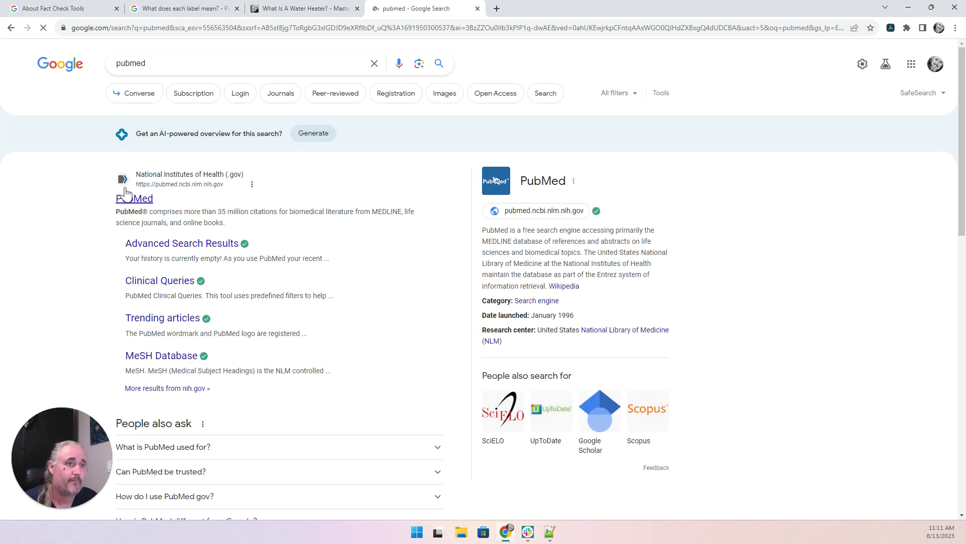
{"action": "left_click", "coordinate": [126, 194]}
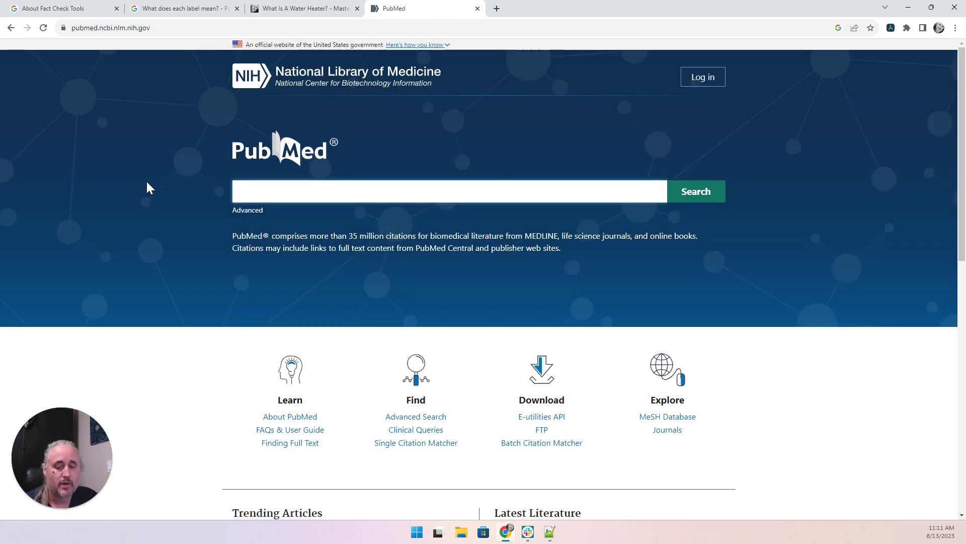
- Search PubMed for "devics diseas"
{"action": "type", "text": "mu"}
{"action": "key", "text": "BackSpace"}
{"action": "key", "text": "BackSpace"}
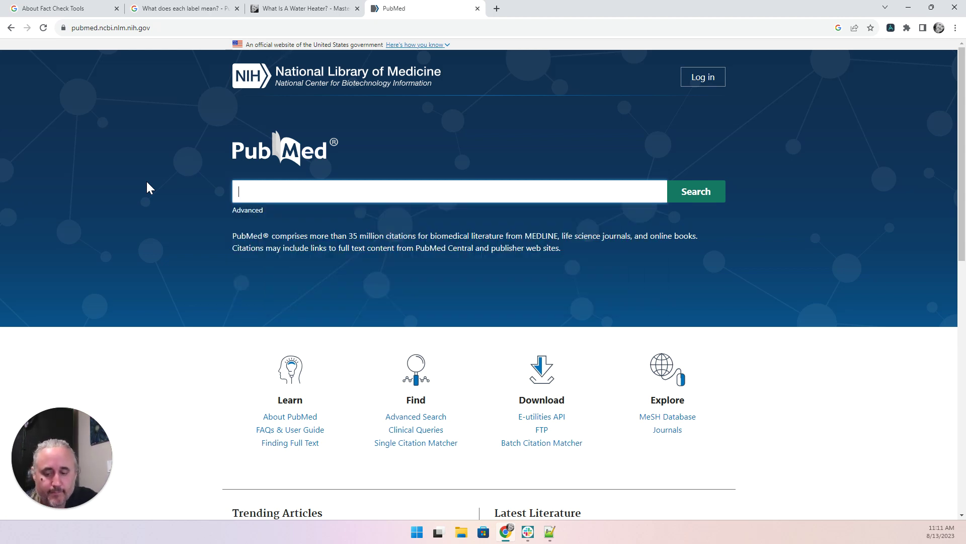
{"action": "type", "text": "devics d"}
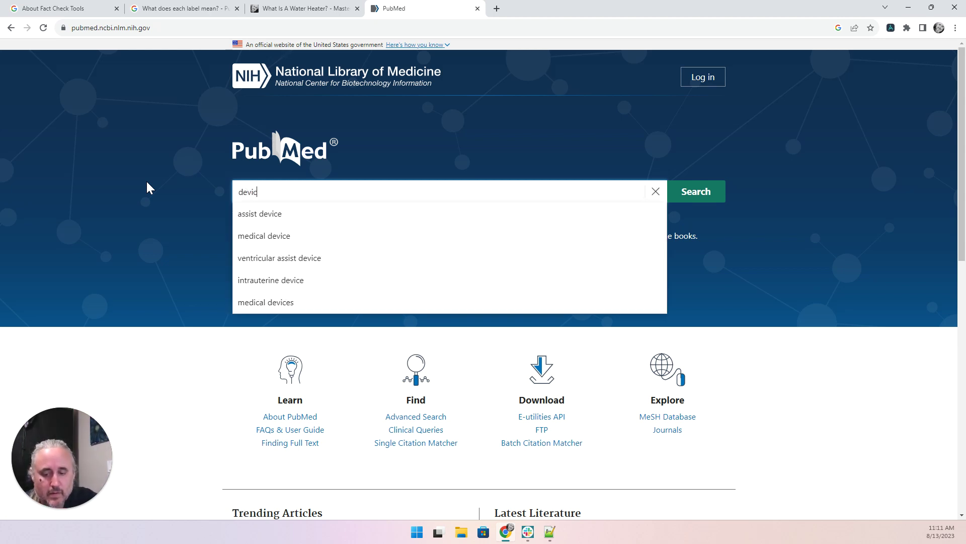
{"action": "type", "text": "iseas"}
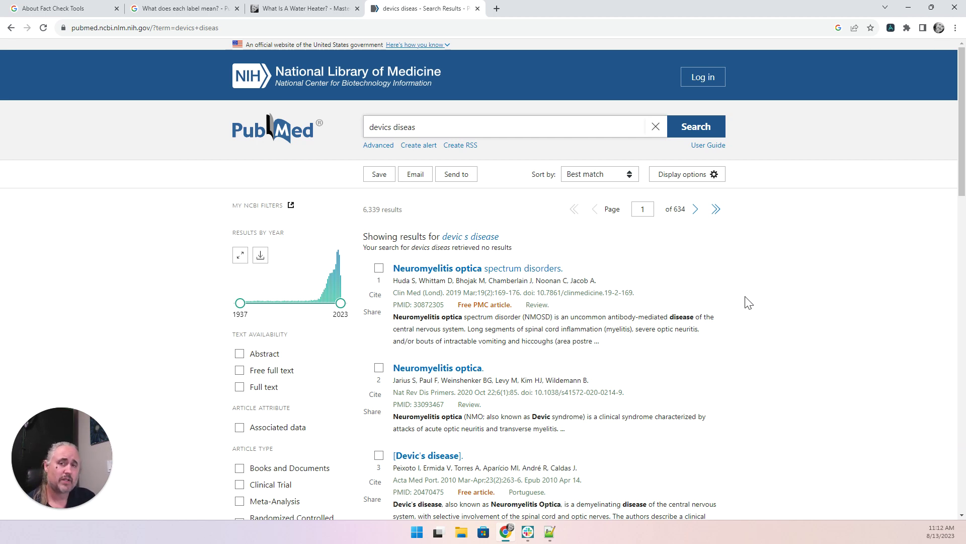
- Replace the PubMed query with "cannabis" and run the search
{"action": "triple_click", "coordinate": [421, 127]}
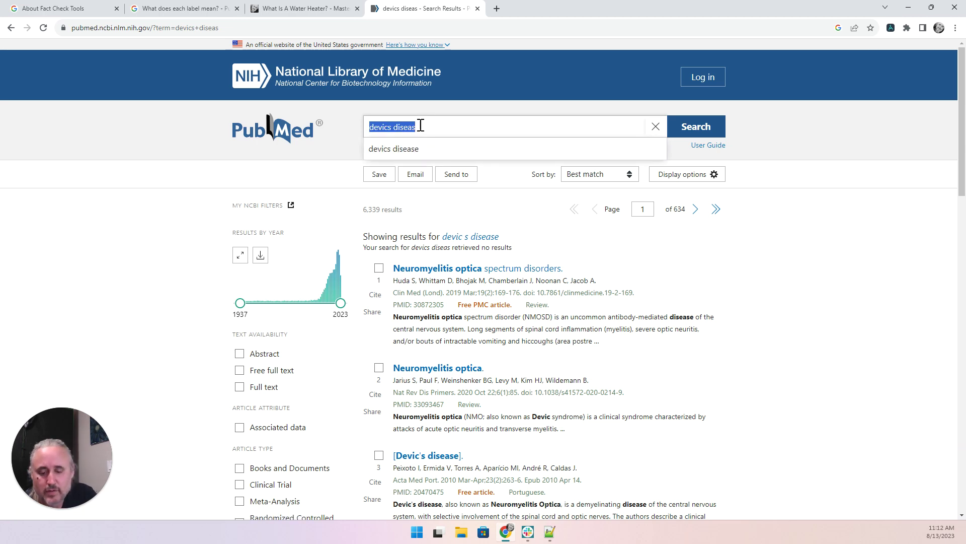
{"action": "type", "text": "cannabis"}
{"action": "key", "text": "Return"}
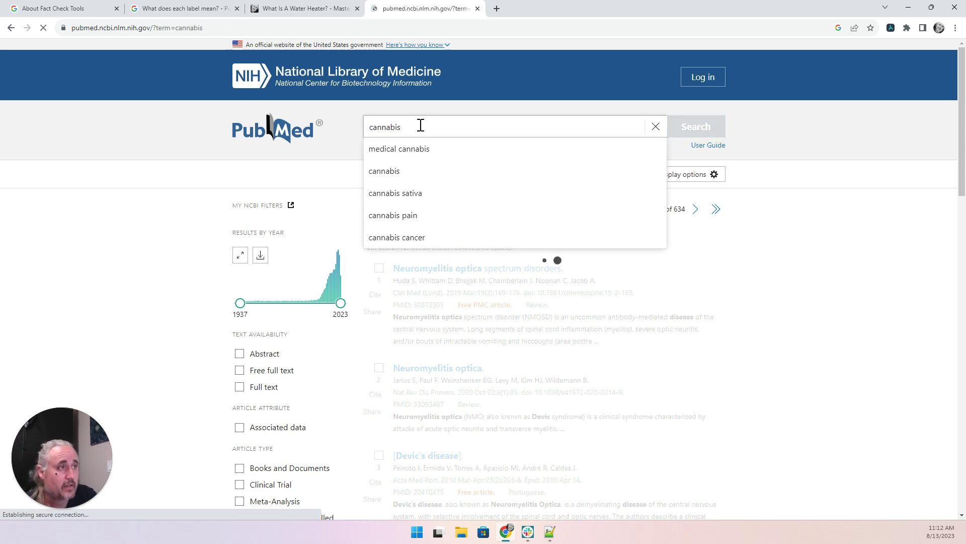